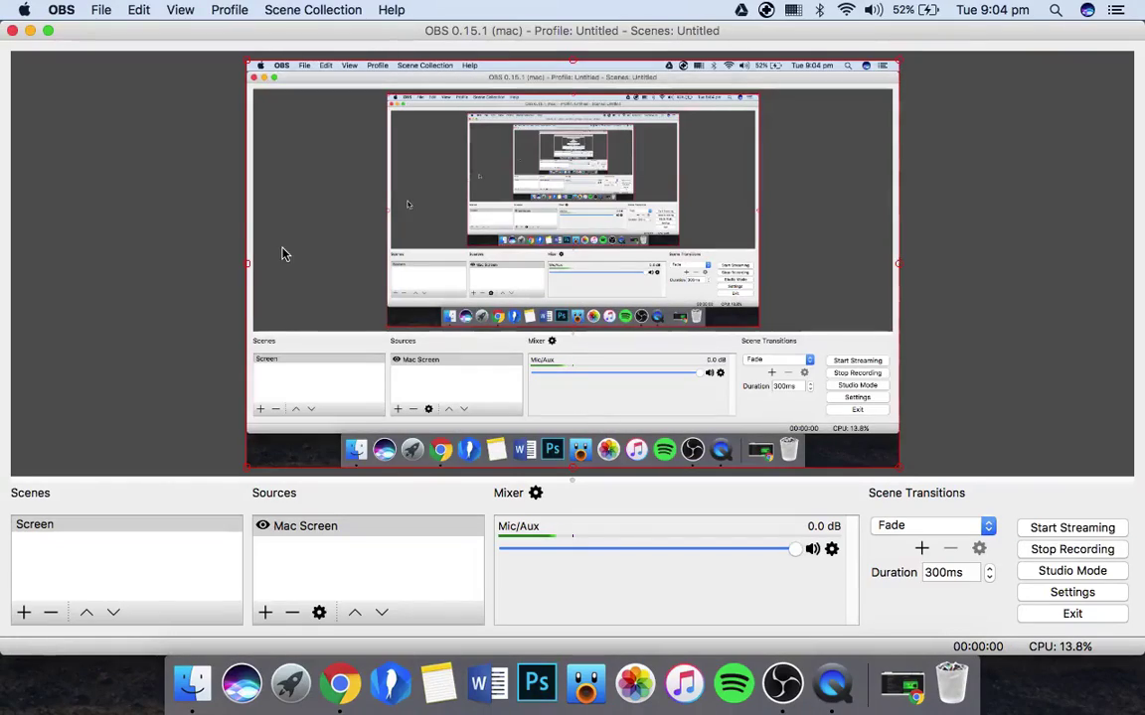
Step: Clear the recorder window off the desktop, view the Uranium.dmg.zip download page in Chrome, and put the browser window away
{"action": "left_click", "coordinate": [30, 30]}
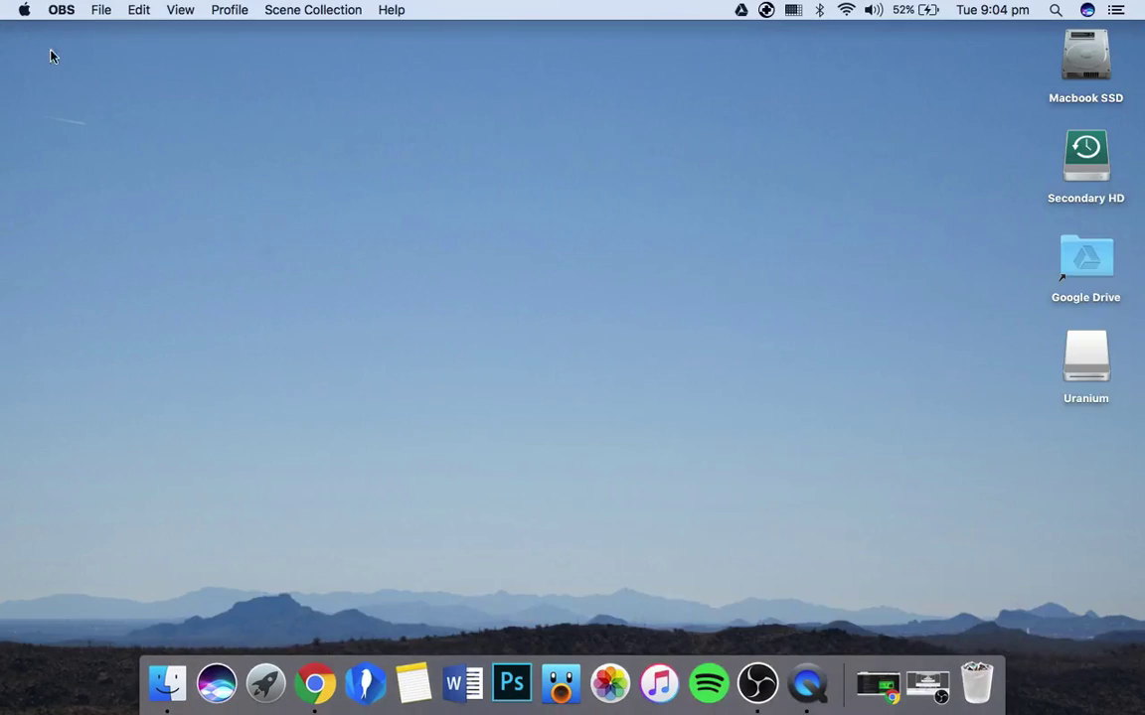
{"action": "left_click", "coordinate": [330, 299]}
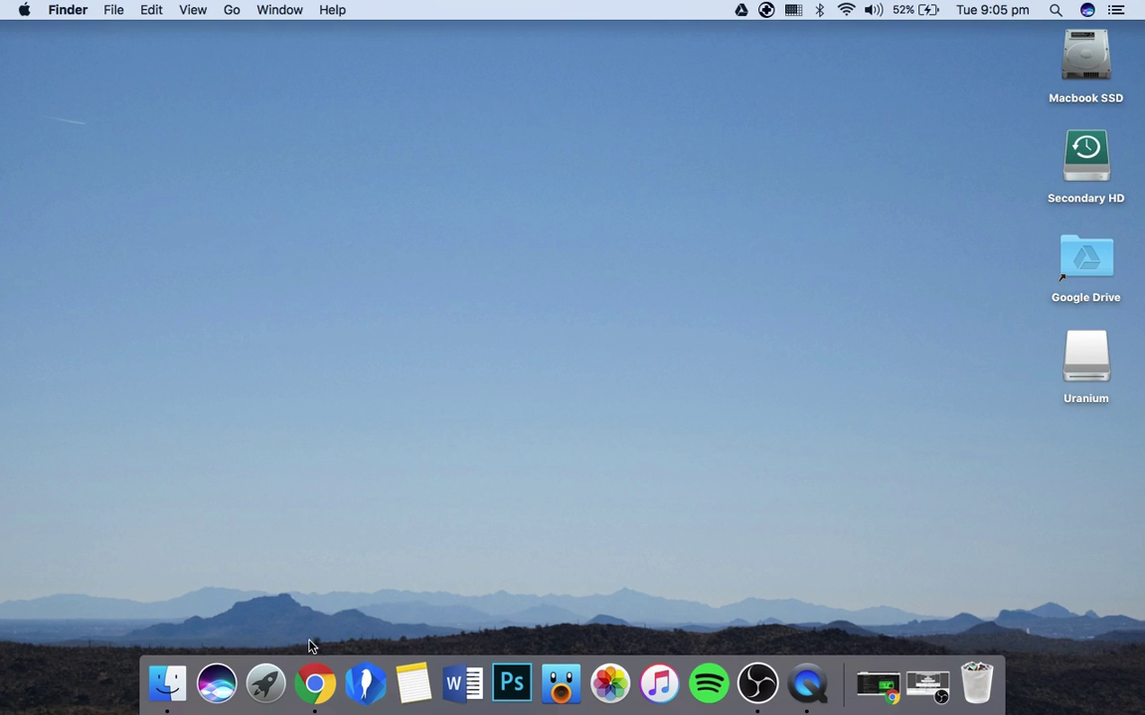
{"action": "left_click", "coordinate": [314, 682]}
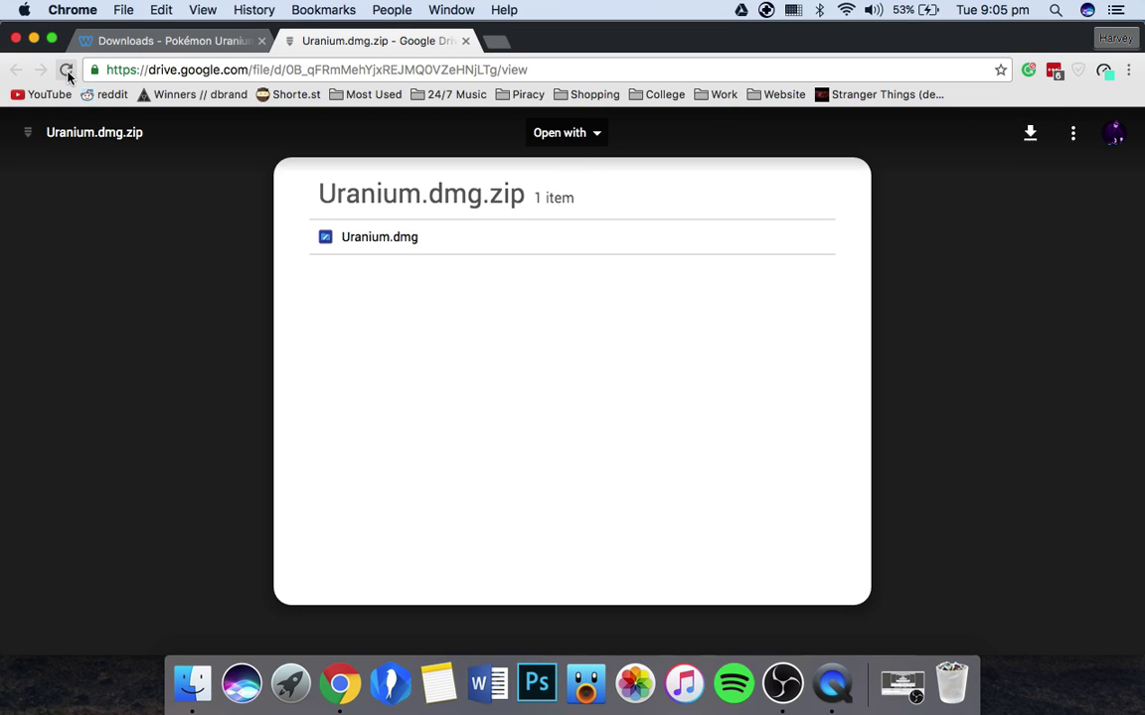
{"action": "left_click", "coordinate": [16, 40]}
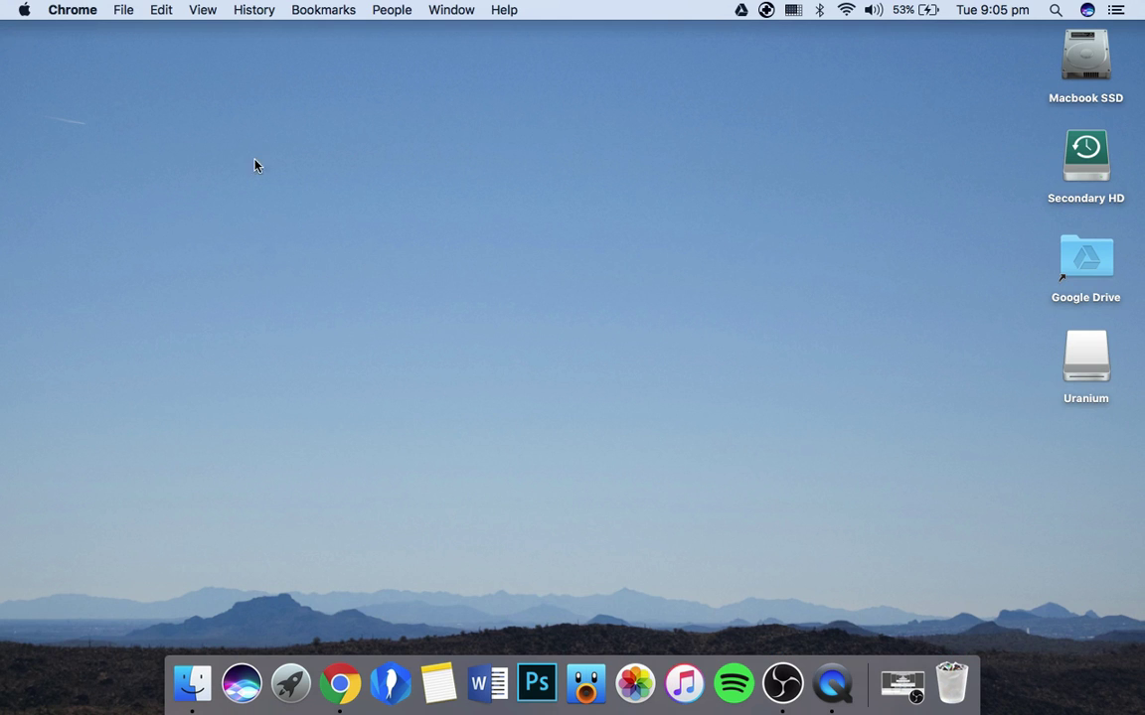
Step: Open the Pokemon Uranium folder on the Secondary HD drive in Finder
{"action": "left_click", "coordinate": [189, 682]}
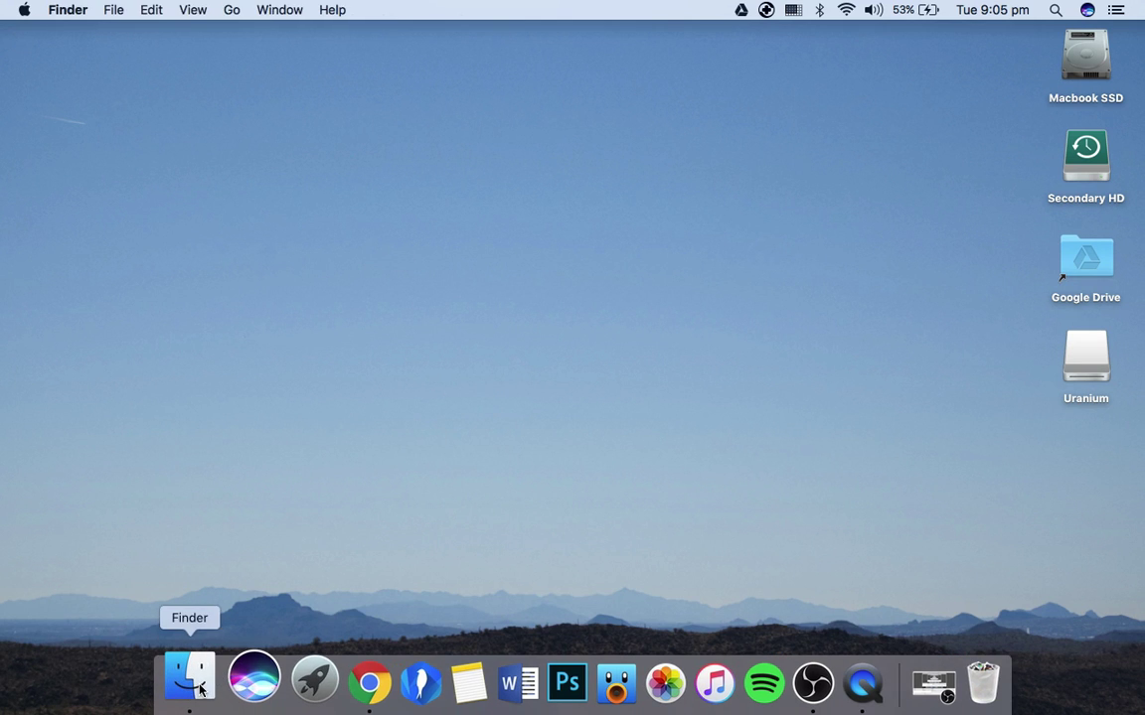
{"action": "scroll", "coordinate": [307, 478], "scroll_direction": "down", "scroll_amount": 5}
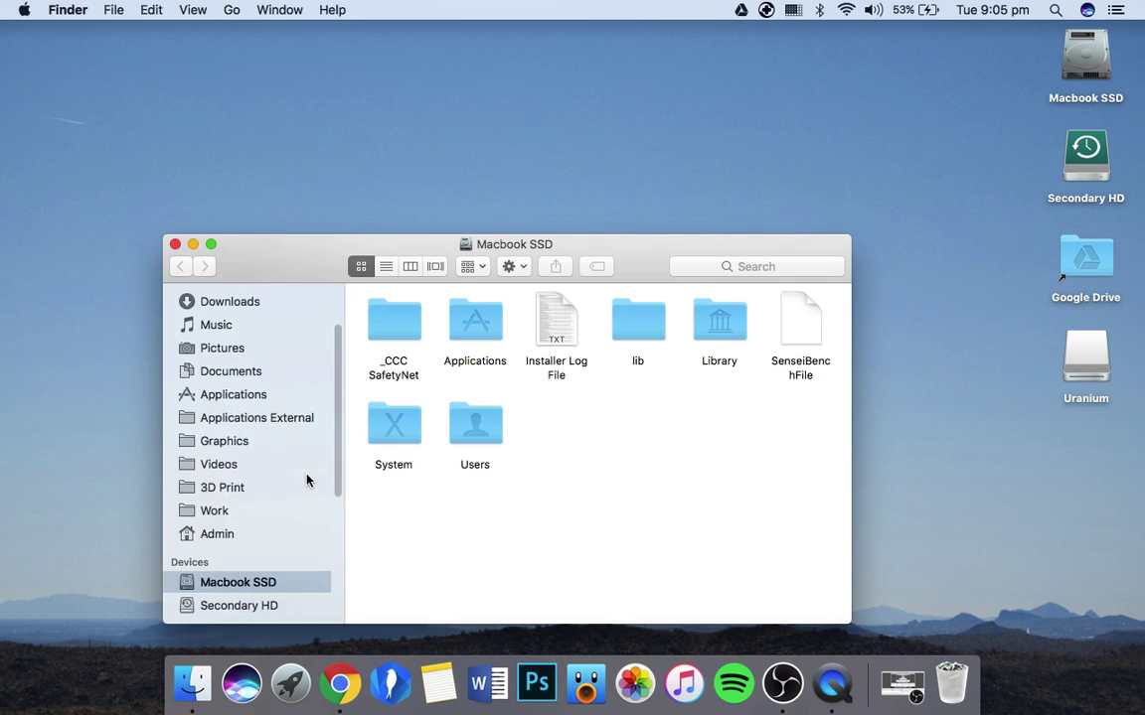
{"action": "left_click", "coordinate": [274, 457]}
{"action": "scroll", "coordinate": [519, 453], "scroll_direction": "down", "scroll_amount": 10}
{"action": "scroll", "coordinate": [596, 437], "scroll_direction": "up", "scroll_amount": 8}
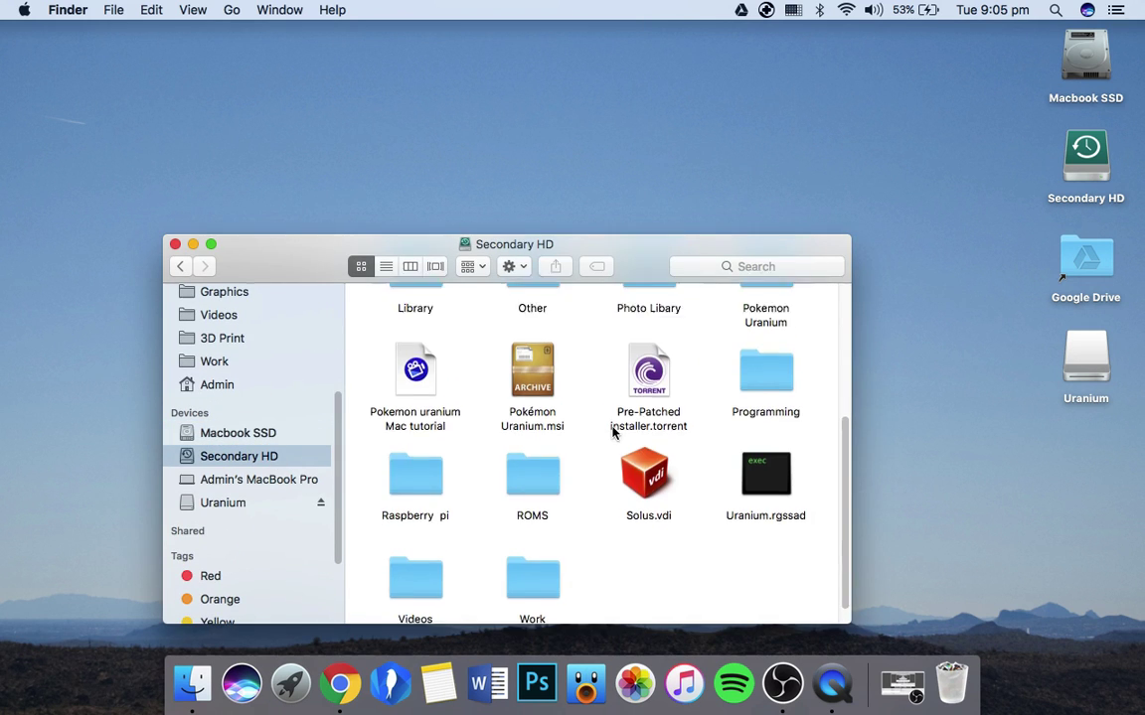
{"action": "double_click", "coordinate": [638, 390]}
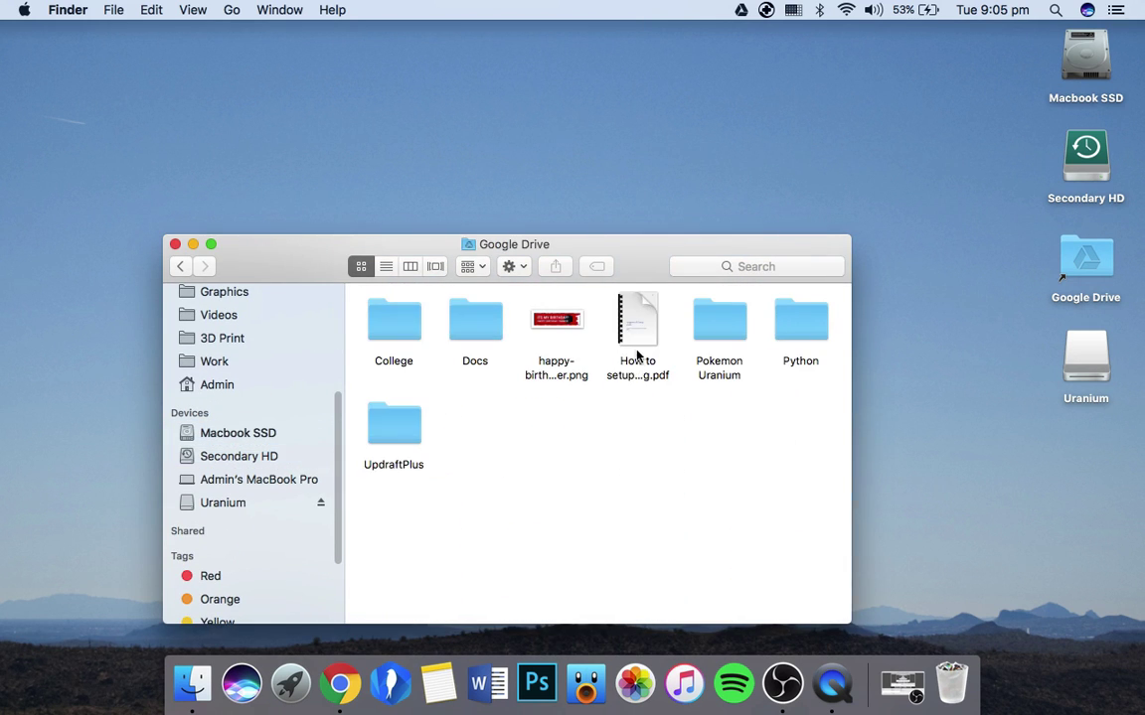
{"action": "left_click", "coordinate": [246, 455]}
{"action": "scroll", "coordinate": [519, 465], "scroll_direction": "down", "scroll_amount": 3}
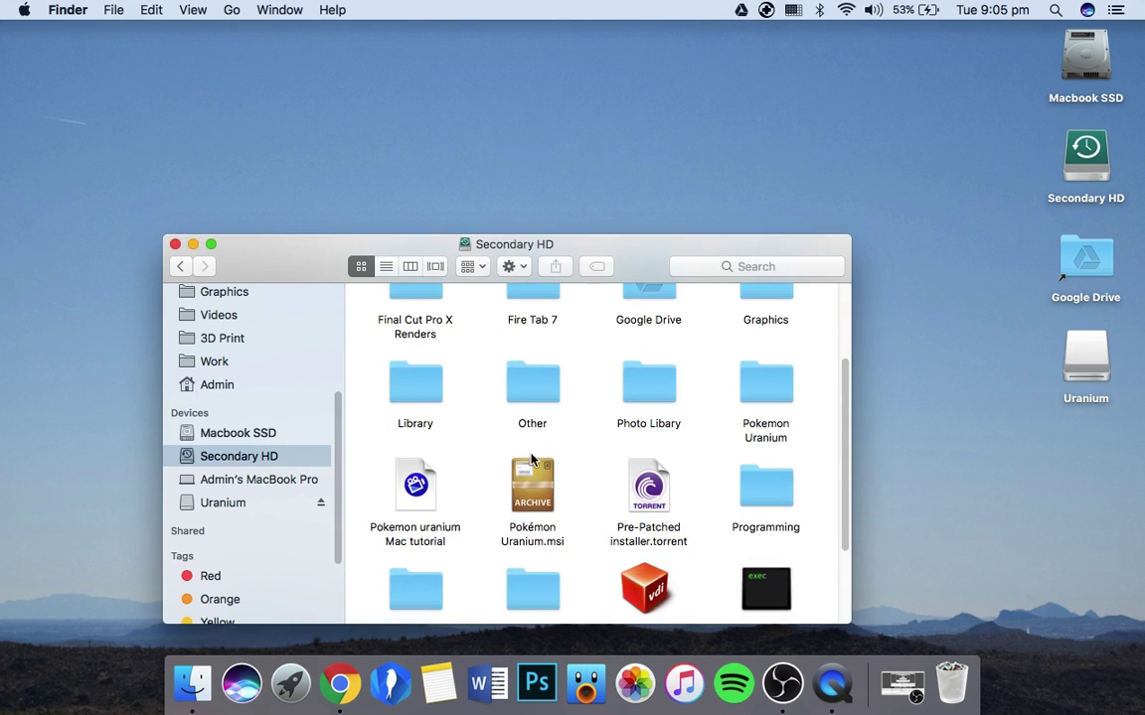
{"action": "double_click", "coordinate": [758, 378]}
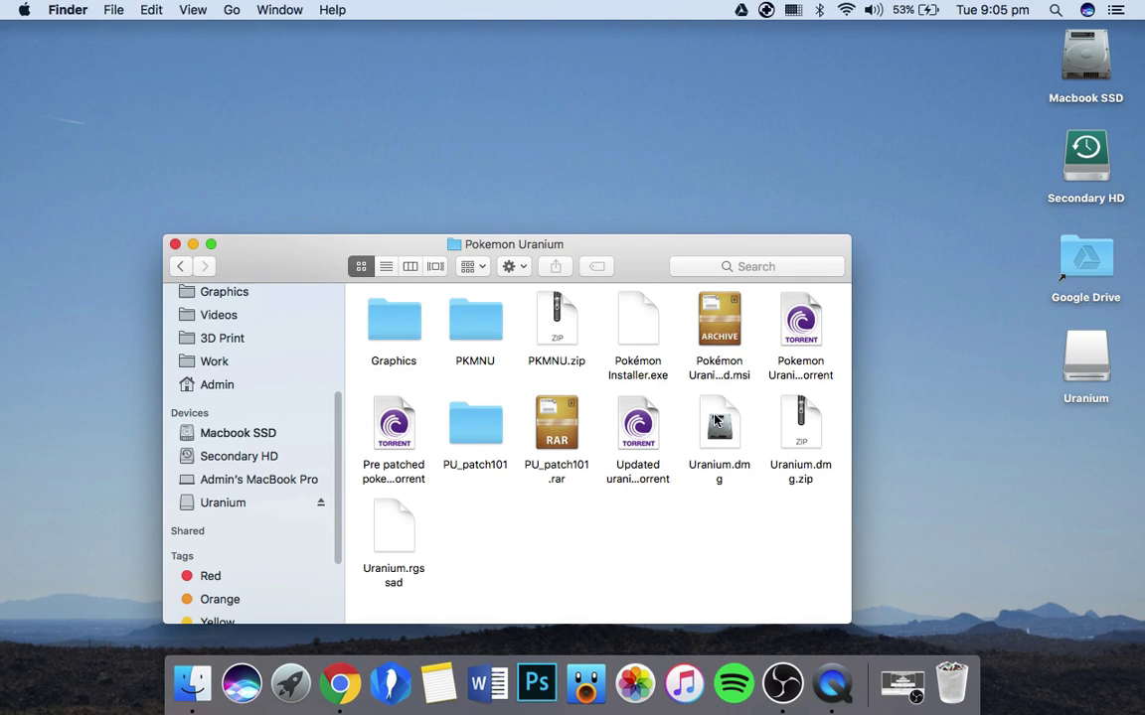
Step: Open the Uranium.dmg disk image and copy the Uranium app into Applications
{"action": "left_click", "coordinate": [715, 421]}
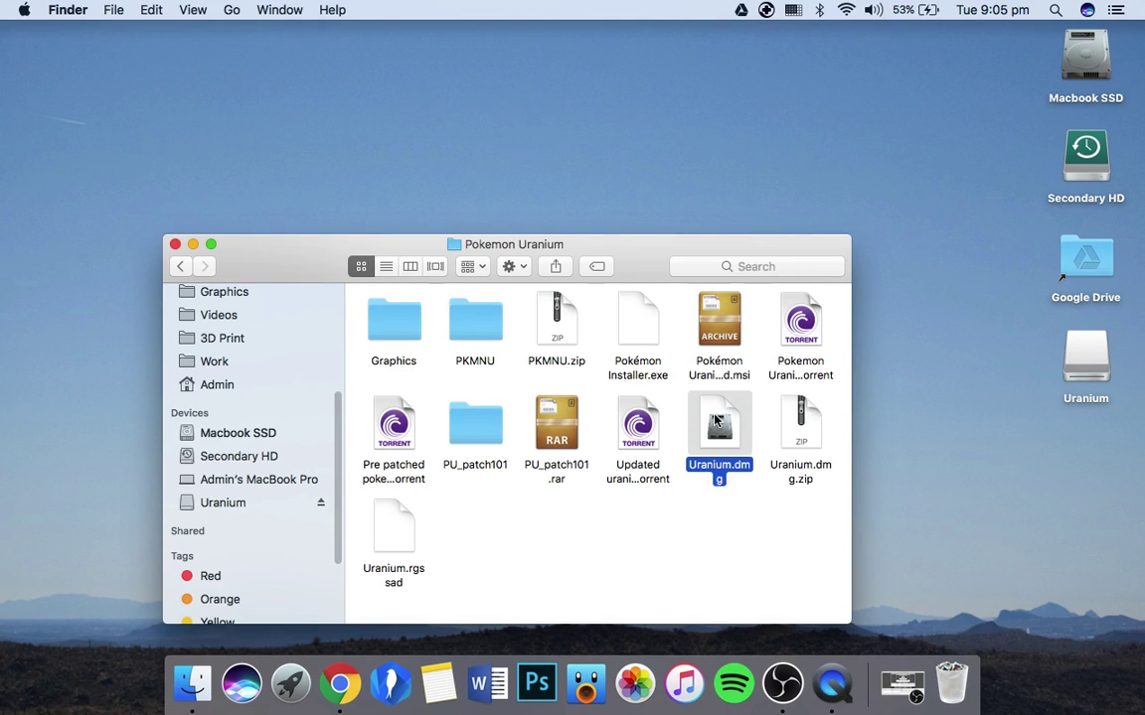
{"action": "double_click", "coordinate": [715, 421]}
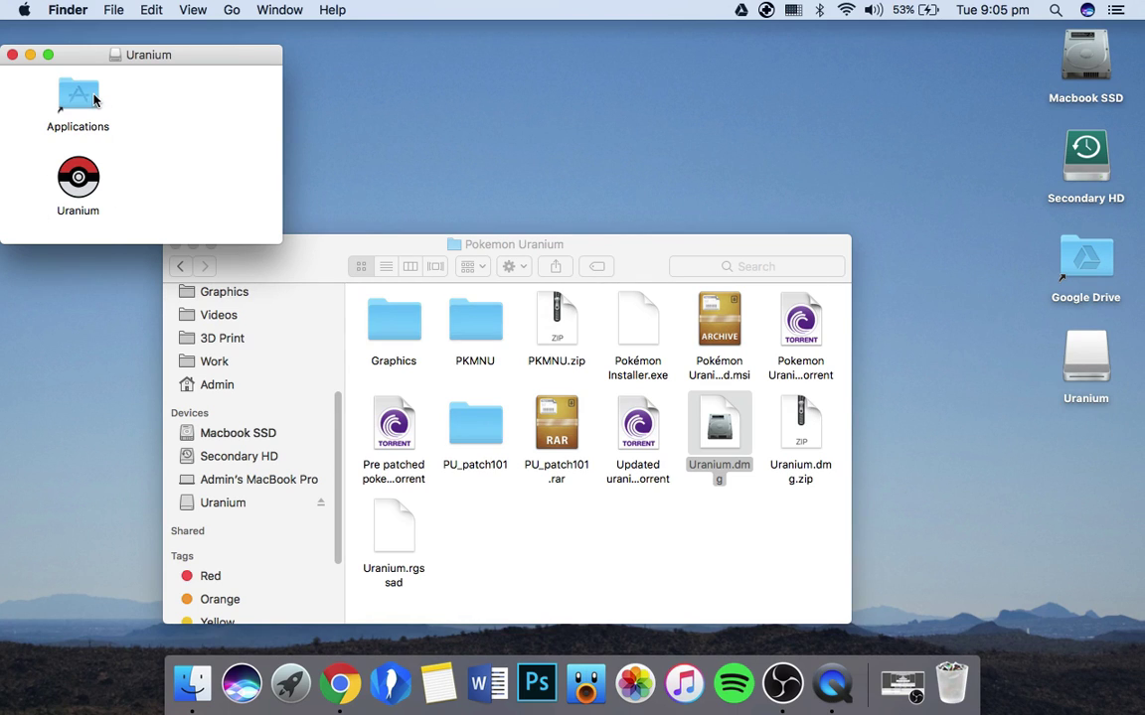
{"action": "left_click_drag", "start_coordinate": [69, 174], "coordinate": [83, 117]}
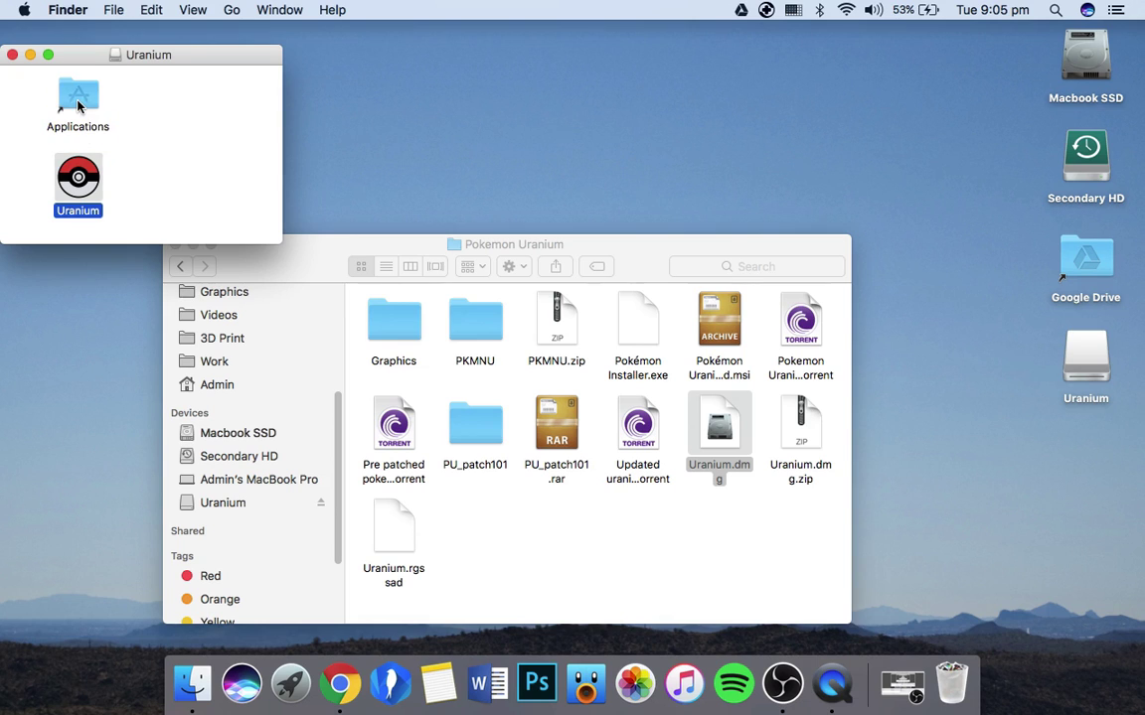
Step: Close the disk image window and eject the mounted Uranium volume
{"action": "left_click", "coordinate": [12, 55]}
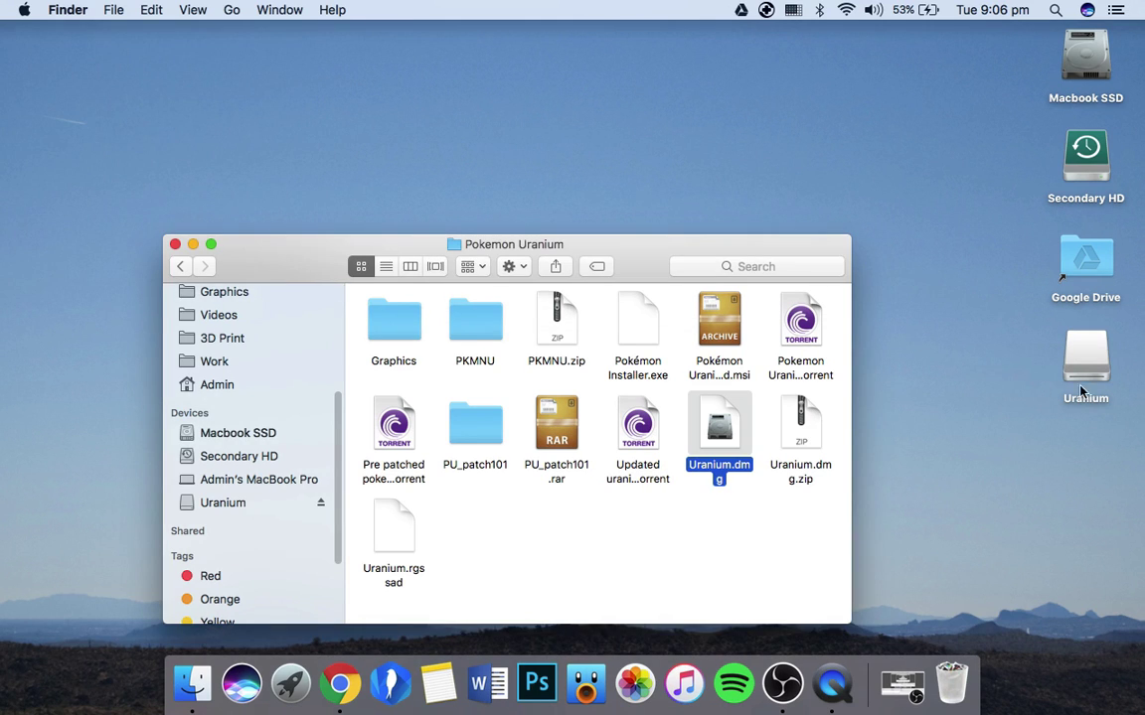
{"action": "left_click_drag", "start_coordinate": [1085, 363], "coordinate": [952, 678]}
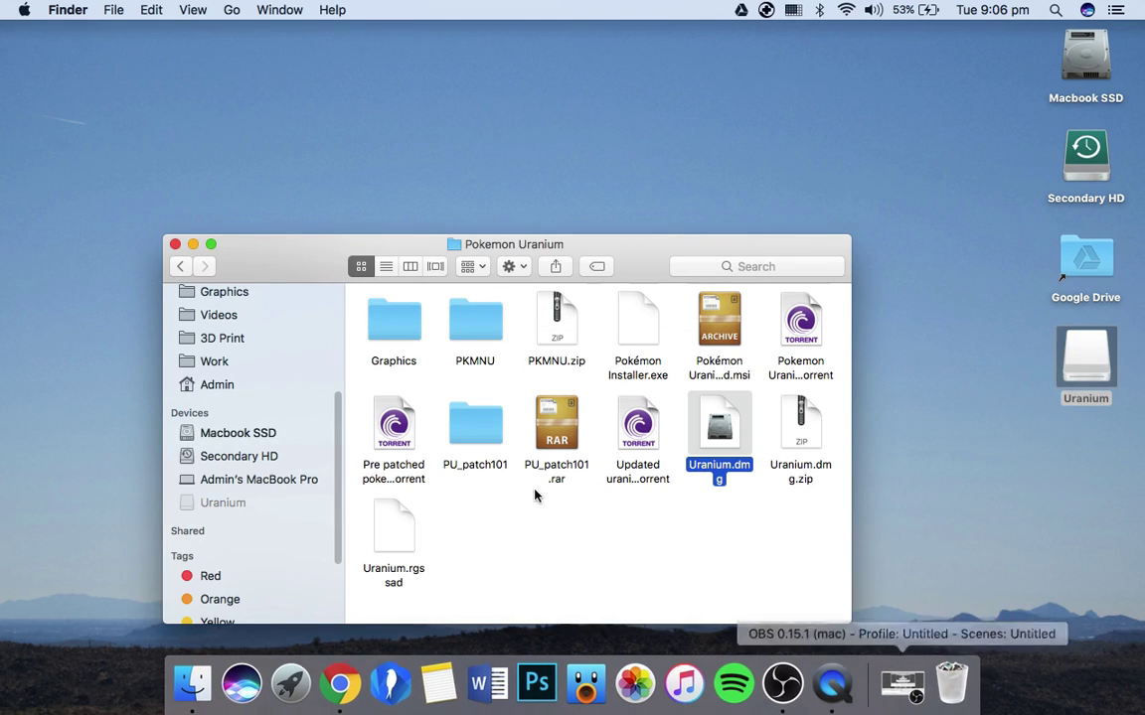
Step: Launch Uranium from the Applications folder and close the Finder window
{"action": "scroll", "coordinate": [265, 388], "scroll_direction": "up", "scroll_amount": 3}
{"action": "scroll", "coordinate": [259, 392], "scroll_direction": "up", "scroll_amount": 1}
{"action": "left_click", "coordinate": [244, 402]}
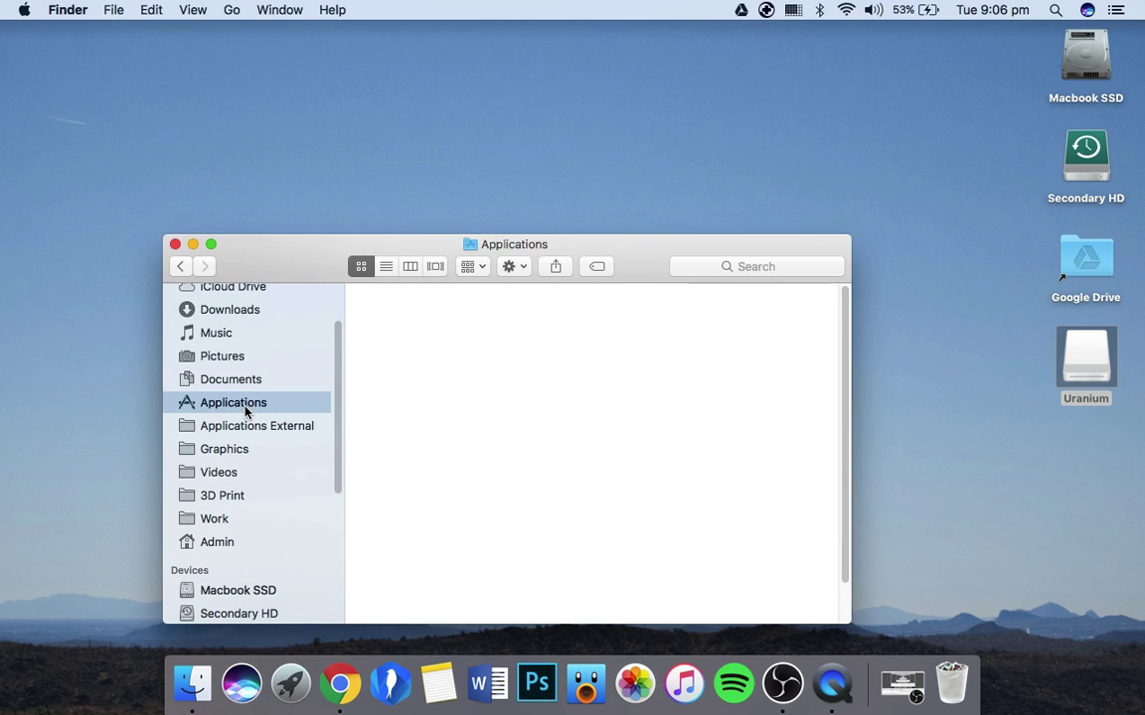
{"action": "scroll", "coordinate": [471, 427], "scroll_direction": "down", "scroll_amount": 5}
{"action": "scroll", "coordinate": [471, 427], "scroll_direction": "down", "scroll_amount": 15}
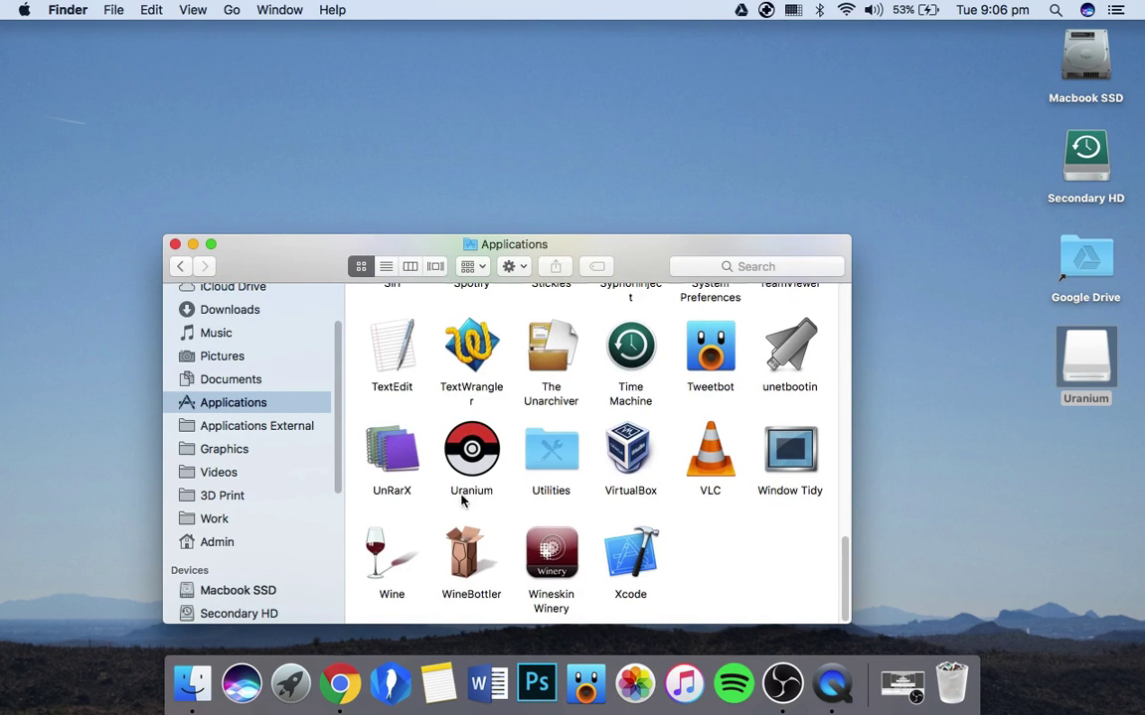
{"action": "left_click", "coordinate": [480, 452]}
{"action": "double_click", "coordinate": [480, 452]}
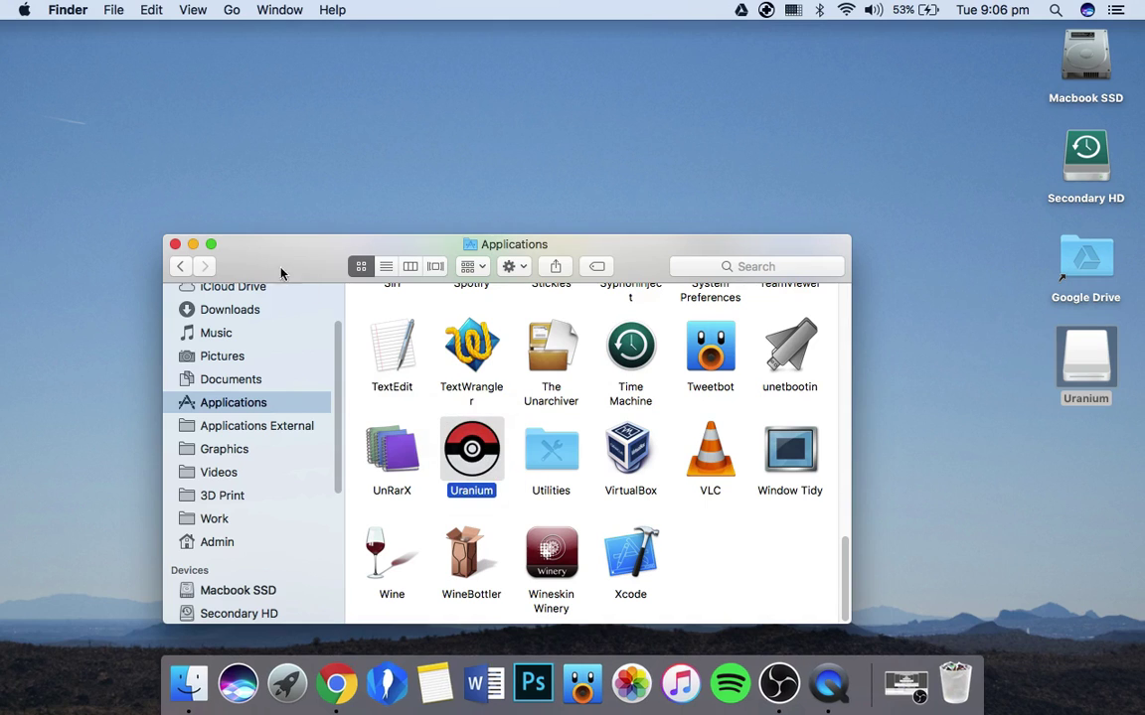
{"action": "left_click", "coordinate": [175, 243]}
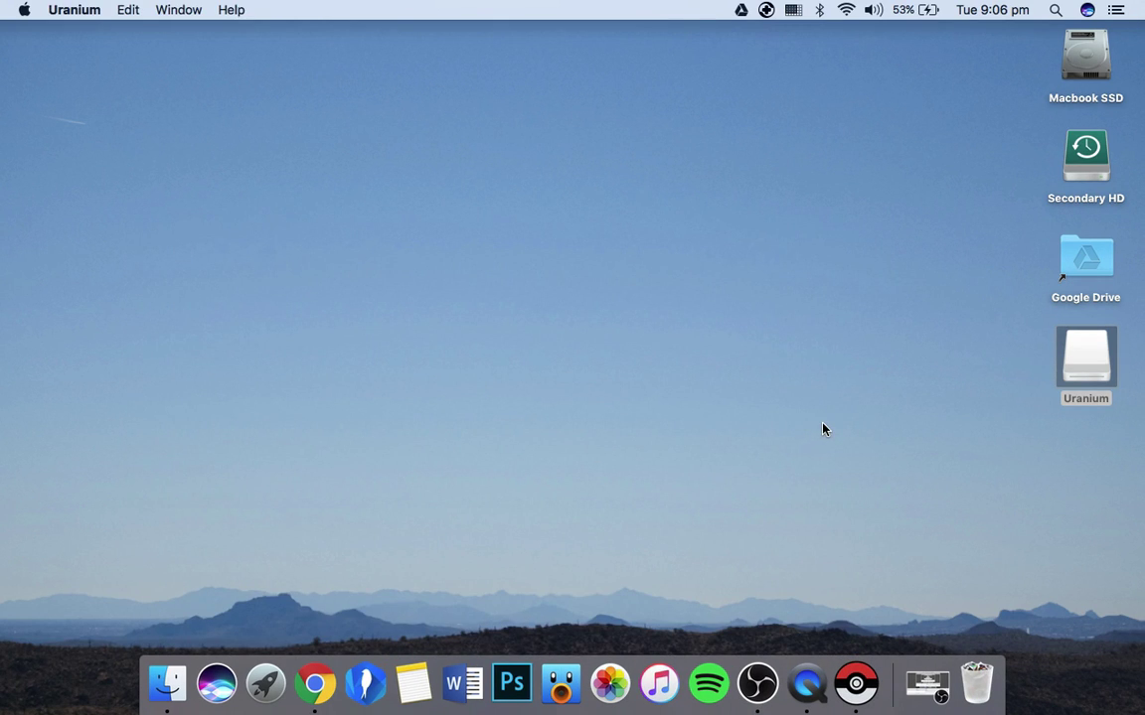
Step: Quit QuickTime Player and try to move the Pokemon Uranium game window higher on the desktop
{"action": "right_click", "coordinate": [813, 651]}
{"action": "left_click", "coordinate": [814, 607]}
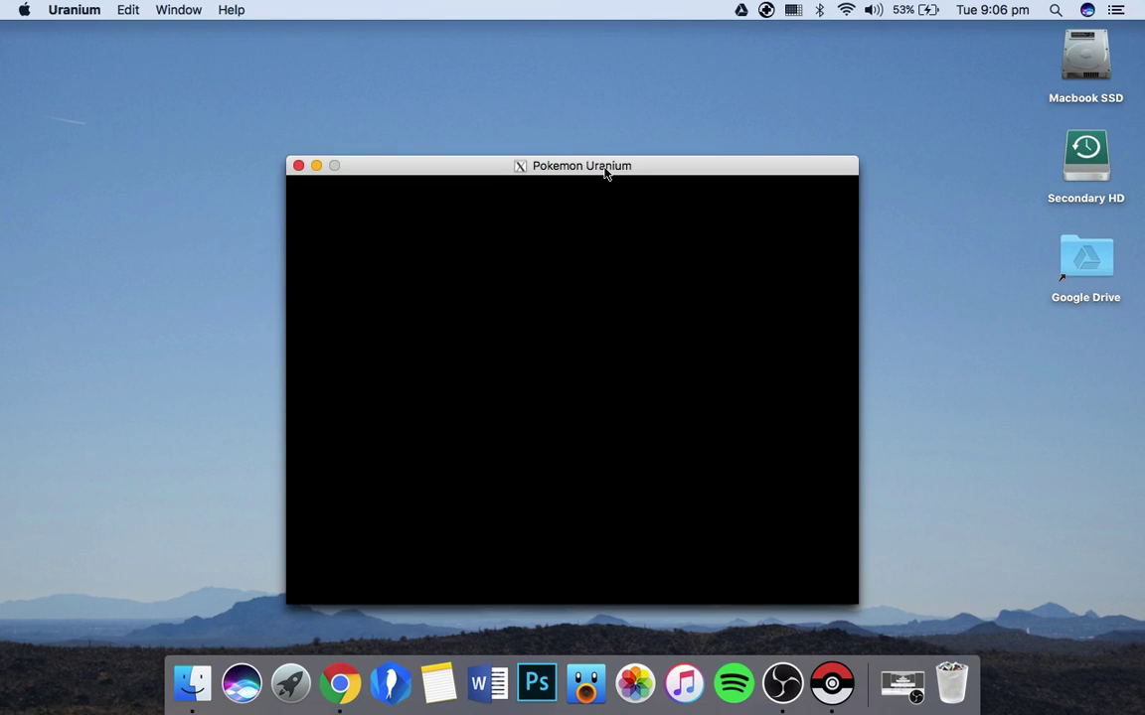
{"action": "left_click_drag", "start_coordinate": [604, 173], "coordinate": [623, 117]}
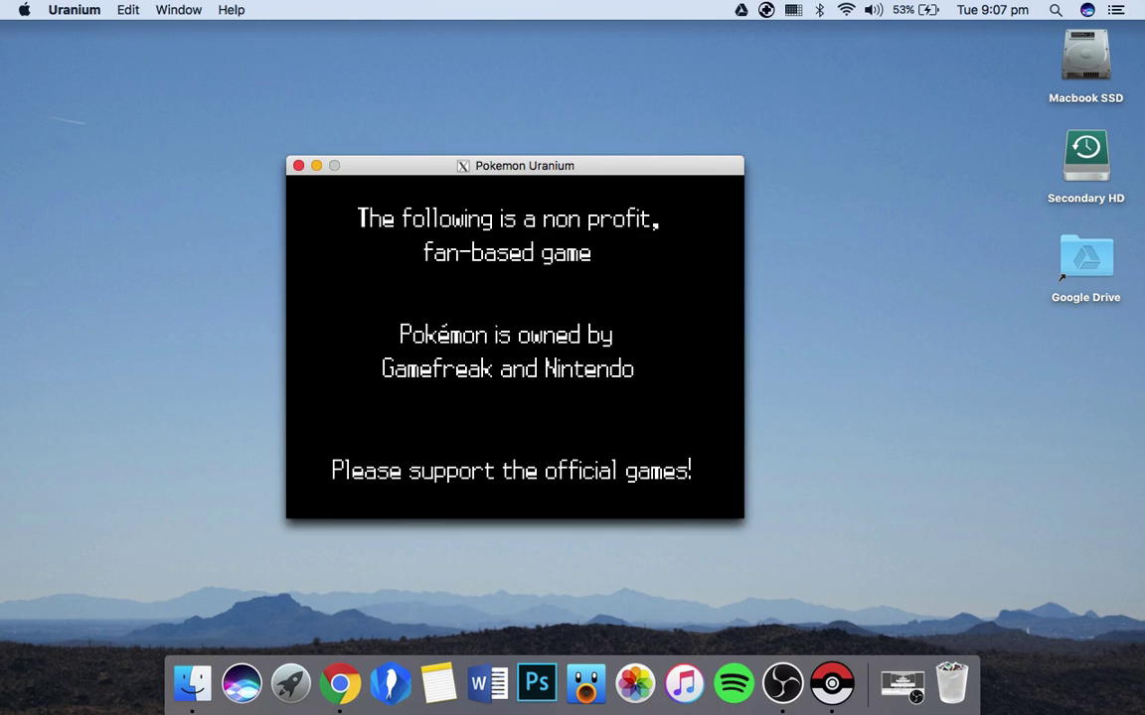
Step: Lower the system volume all the way down
{"action": "key", "text": "XF86AudioLowerVolume"}
{"action": "key", "text": "XF86AudioLowerVolume"}
{"action": "key", "text": "XF86AudioLowerVolume"}
{"action": "key", "text": "XF86AudioLowerVolume"}
{"action": "key", "text": "XF86AudioLowerVolume"}
{"action": "key", "text": "XF86AudioLowerVolume"}
{"action": "key", "text": "XF86AudioLowerVolume"}
{"action": "key", "text": "XF86AudioLowerVolume"}
{"action": "key", "text": "XF86AudioLowerVolume"}
{"action": "key", "text": "XF86AudioLowerVolume"}
{"action": "key", "text": "XF86AudioLowerVolume"}
{"action": "key", "text": "XF86AudioLowerVolume"}
{"action": "key", "text": "XF86AudioLowerVolume"}
{"action": "key", "text": "XF86AudioLowerVolume"}
{"action": "key", "text": "XF86AudioLowerVolume"}
{"action": "key", "text": "XF86AudioLowerVolume"}
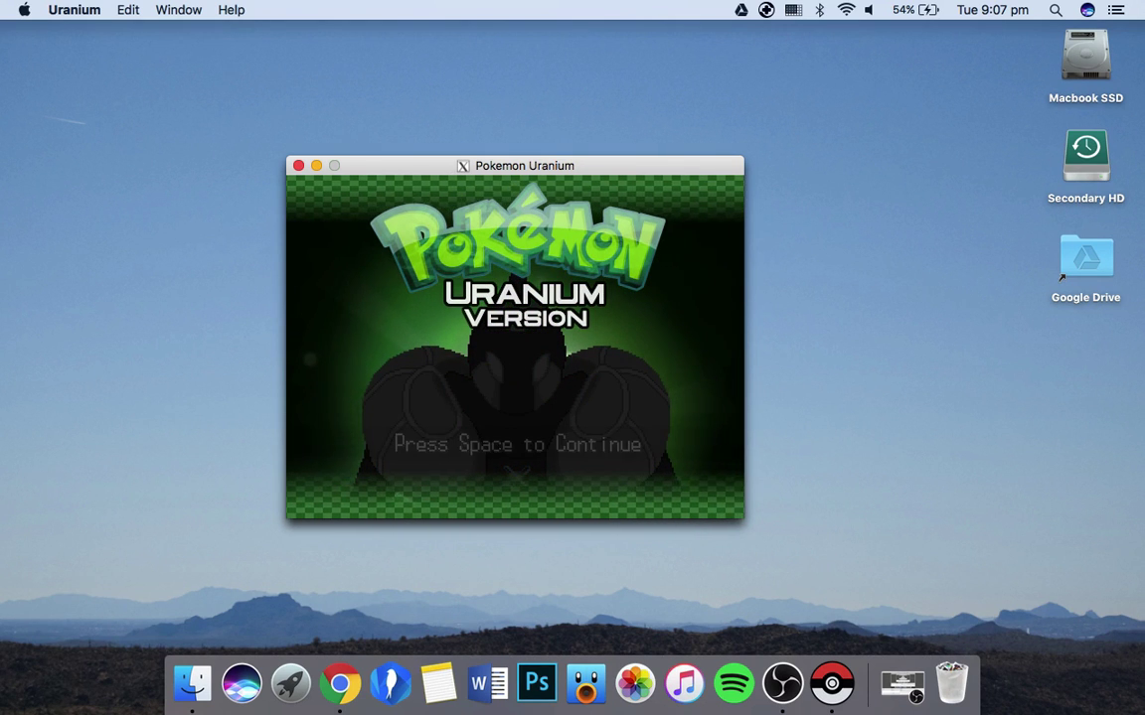
Step: Enable Smooth Mode in the game's general properties and continue past the title screen to the save slot menu
{"action": "key", "text": "F1"}
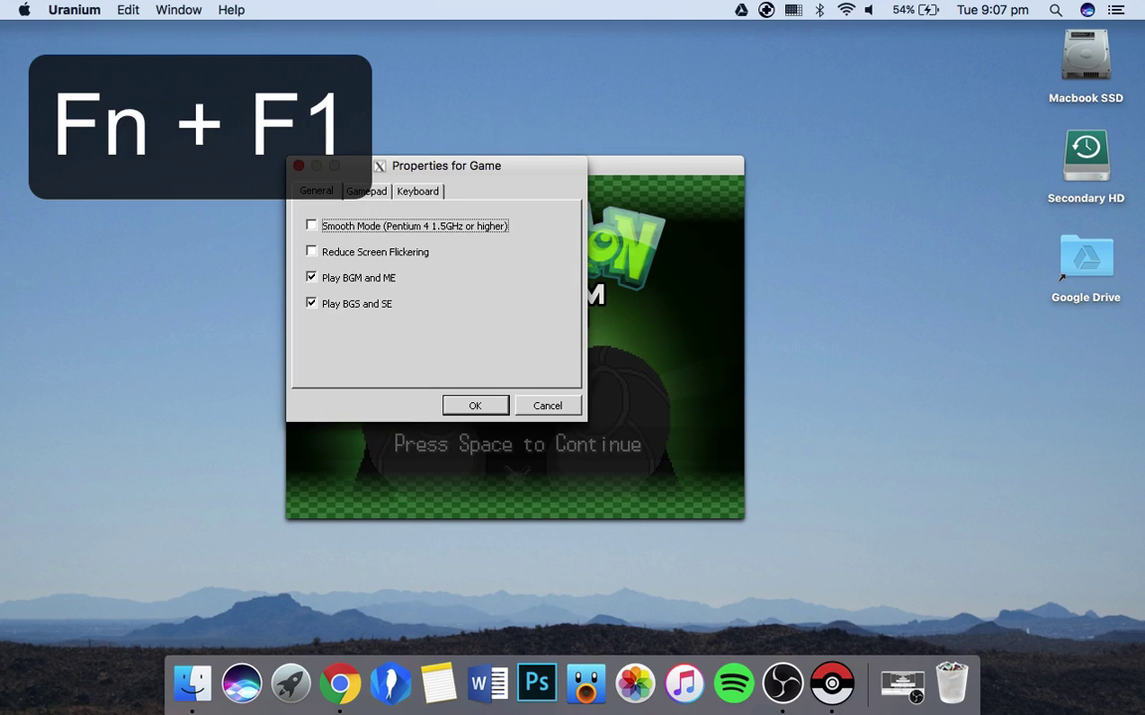
{"action": "left_click_drag", "start_coordinate": [517, 170], "coordinate": [614, 212]}
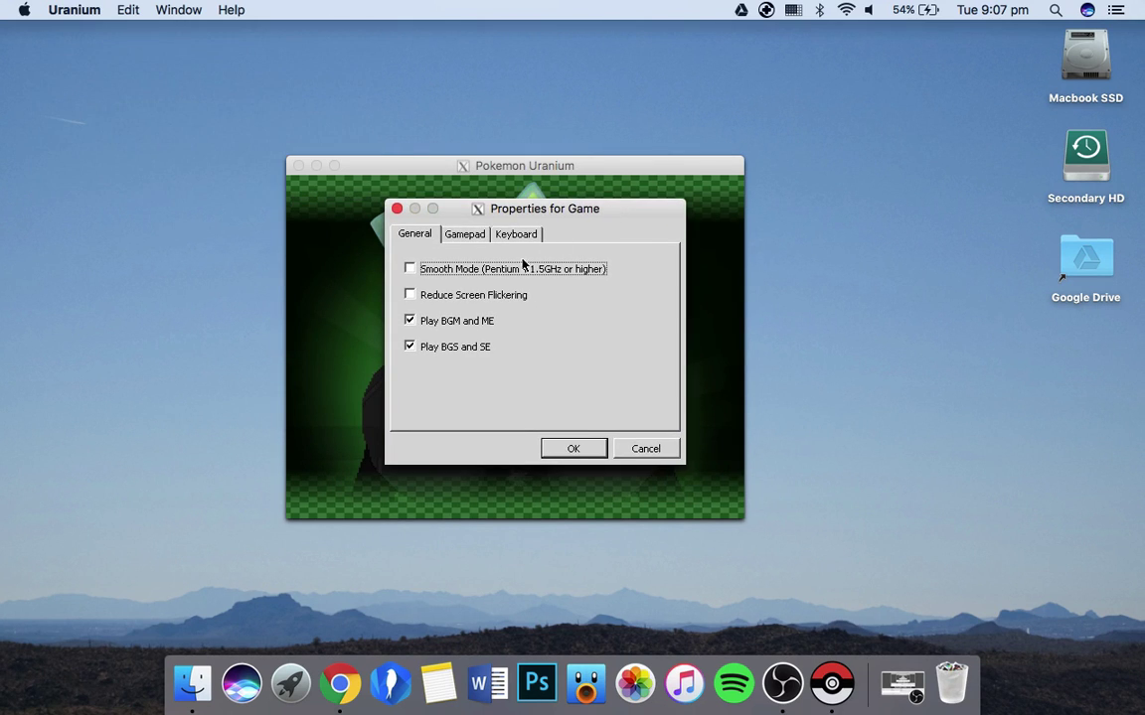
{"action": "left_click", "coordinate": [410, 269]}
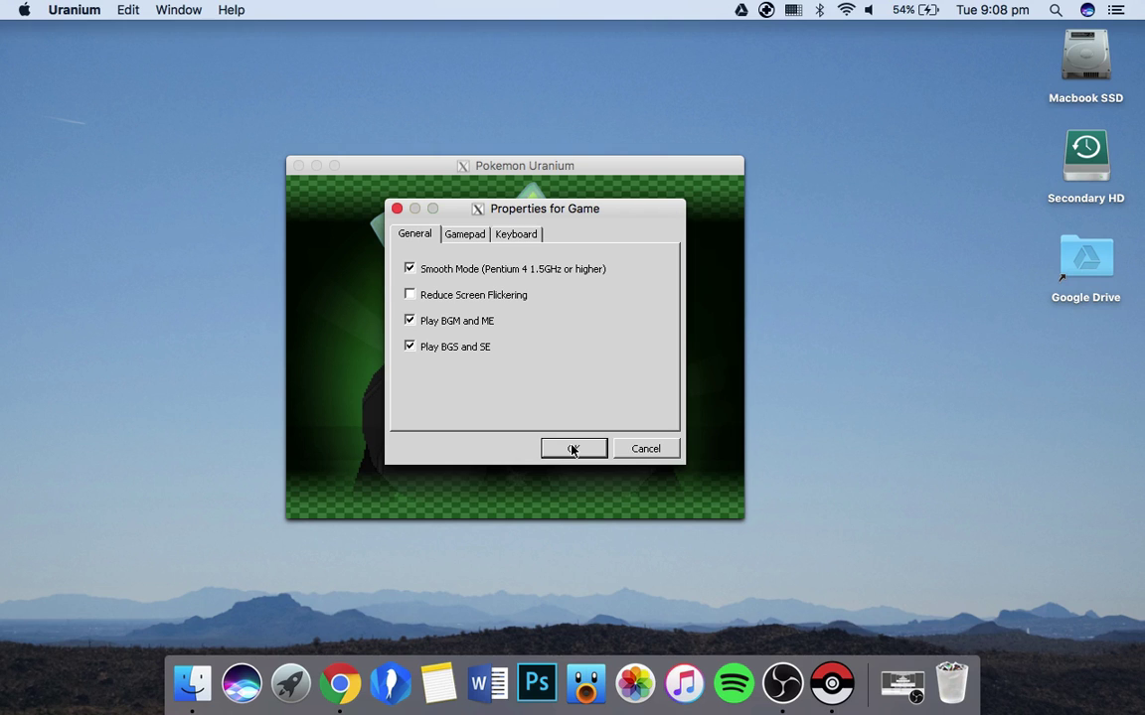
{"action": "left_click", "coordinate": [572, 450]}
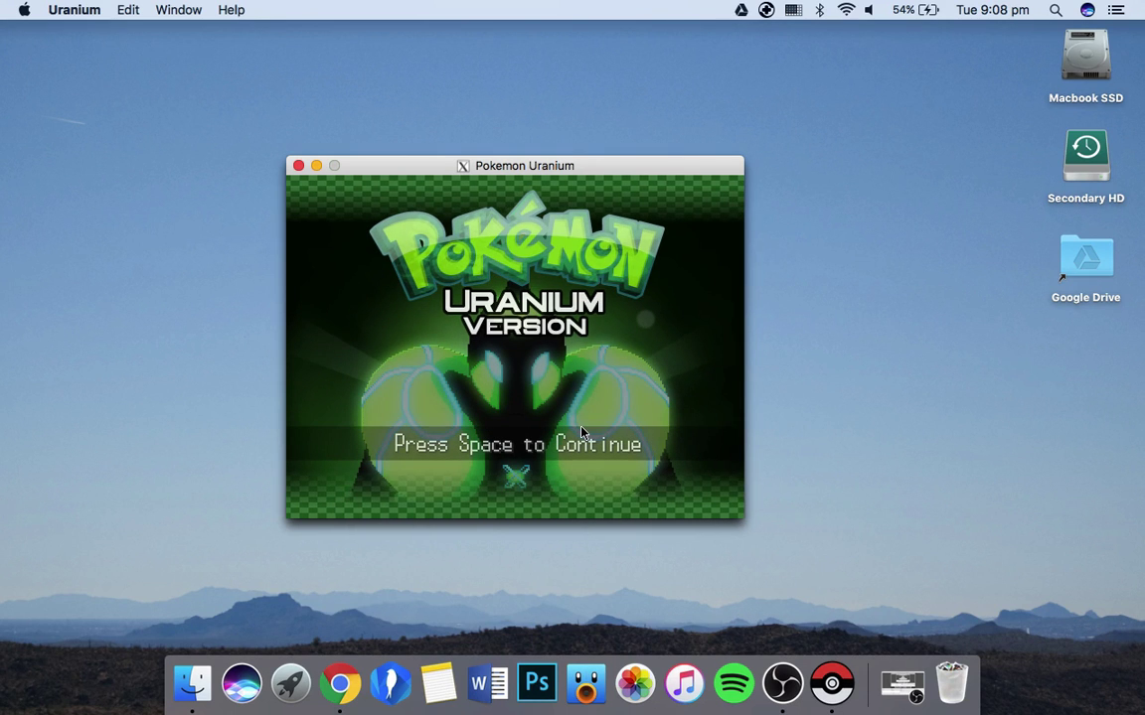
{"action": "key", "text": "space"}
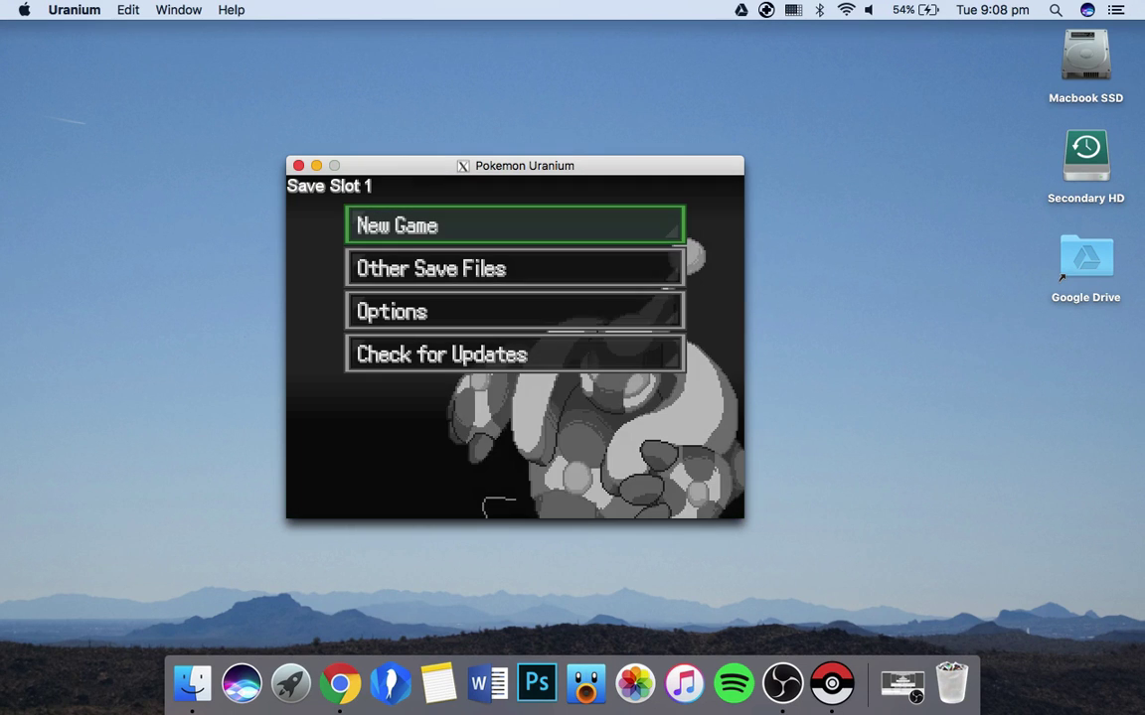